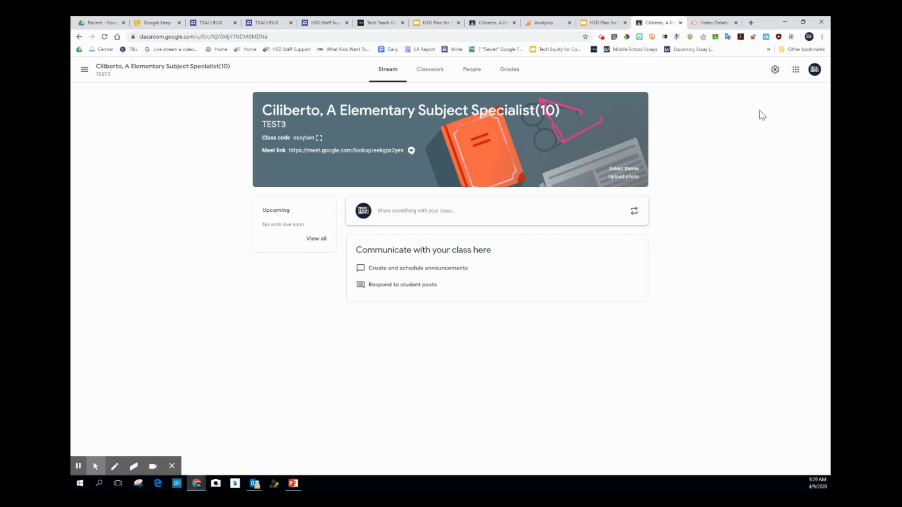
- Reset the class Meet link from the General section of Class settings
click(775, 71)
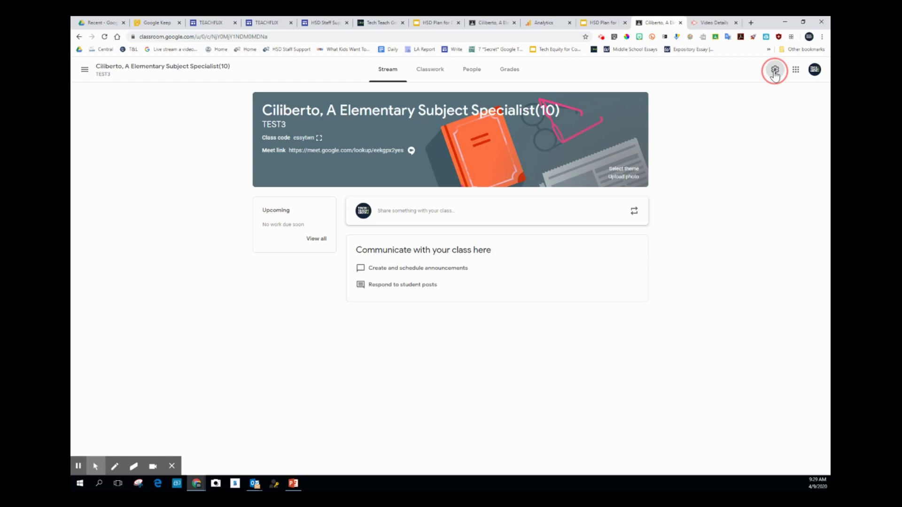
scroll(625, 214, down, 2)
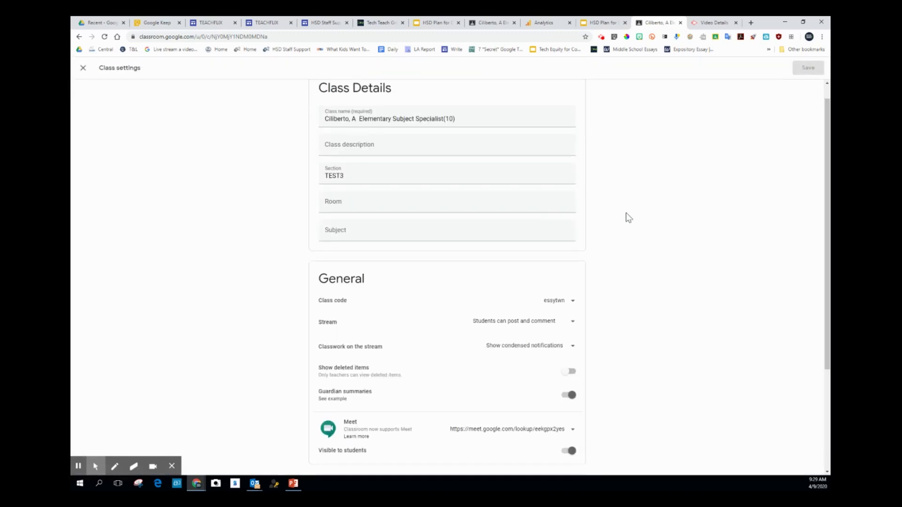
scroll(632, 209, down, 1)
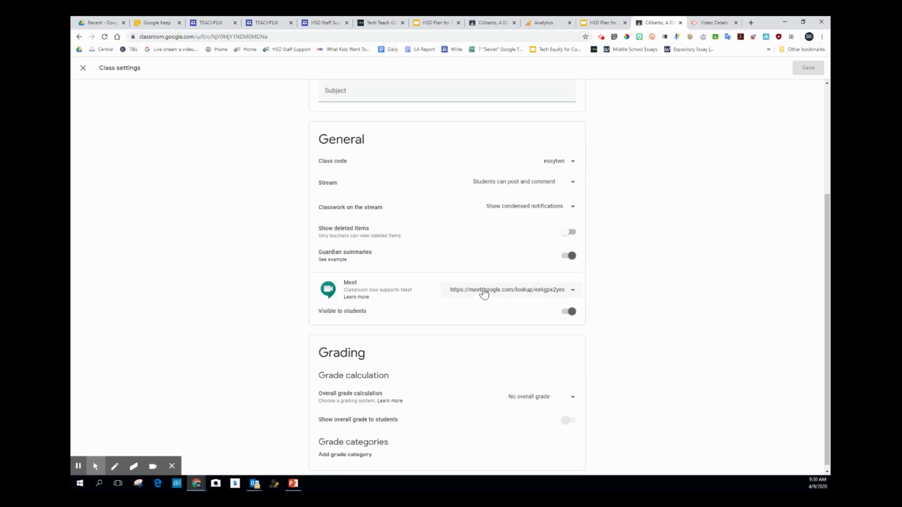
click(573, 294)
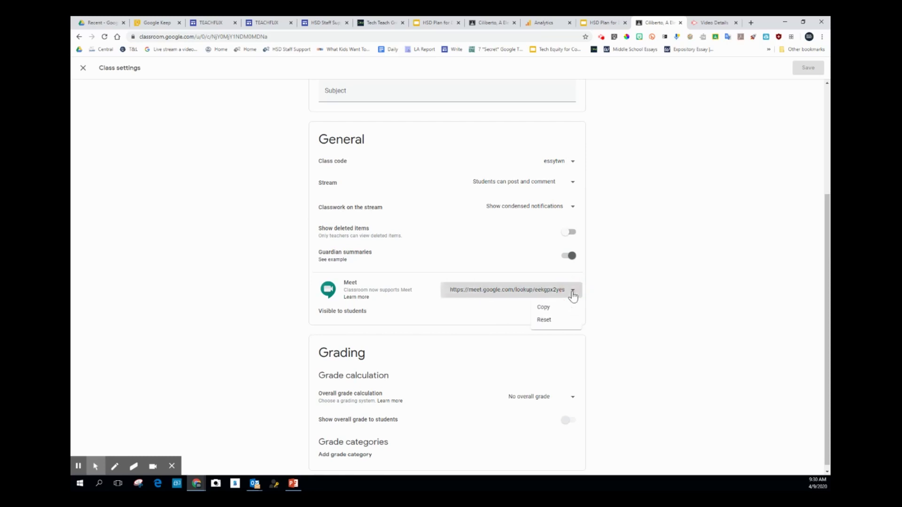
click(549, 324)
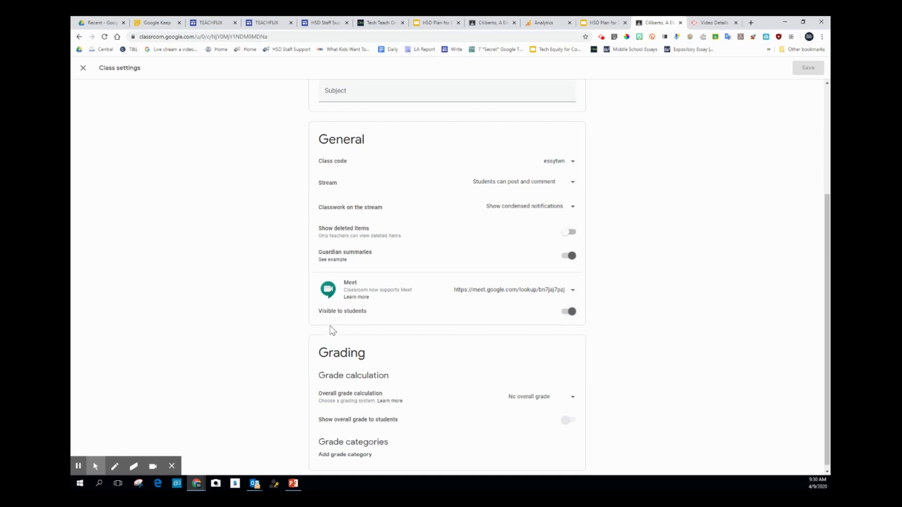
- Toggle the Meet link's student visibility off and back on, then reset the link again
click(567, 313)
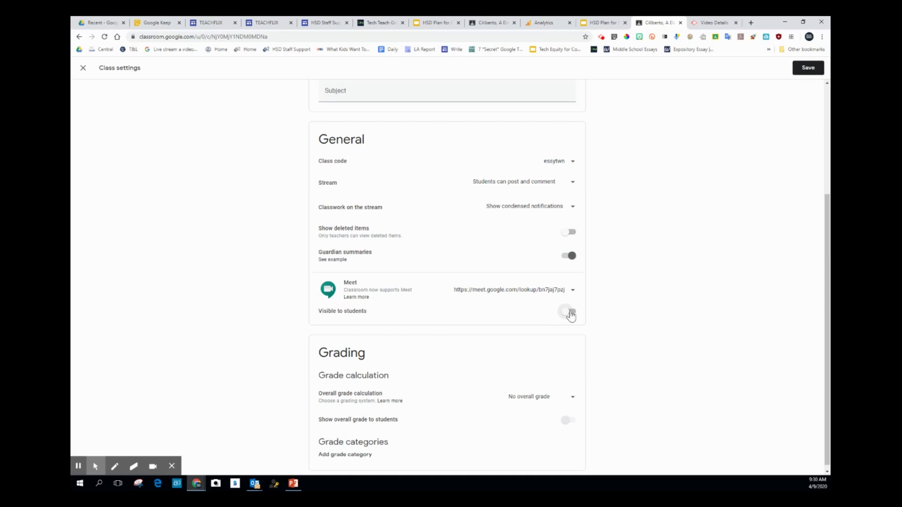
click(566, 314)
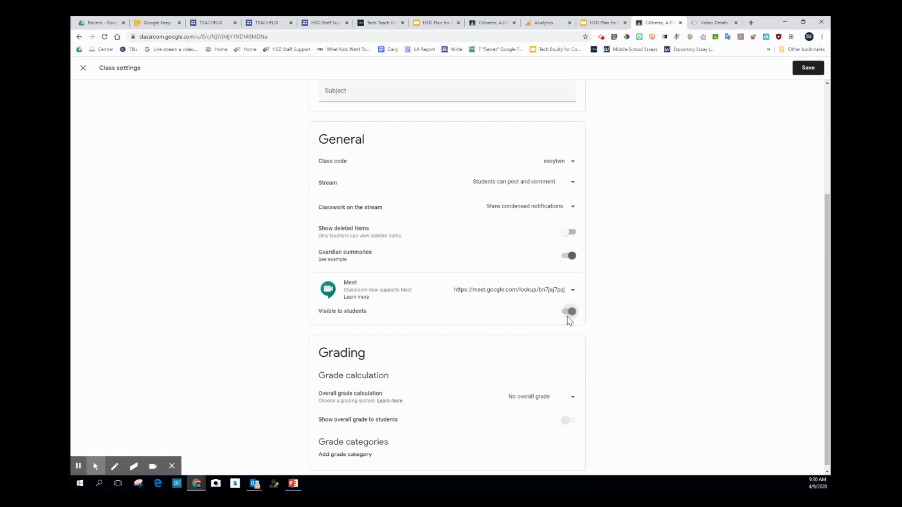
click(571, 293)
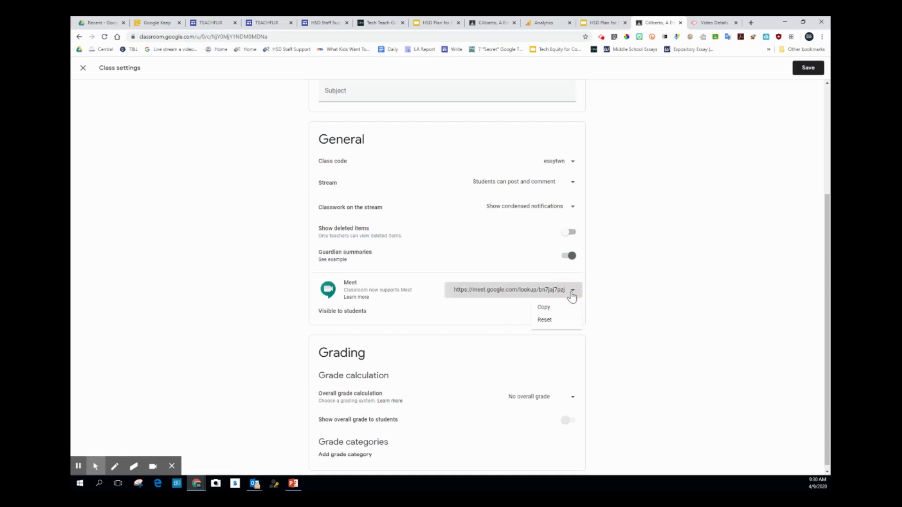
click(547, 320)
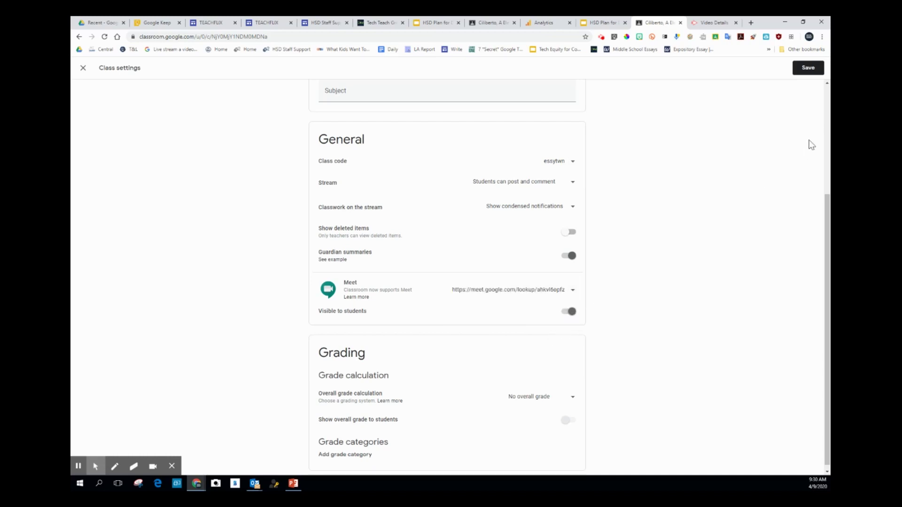
- Save the new Meet link and post the pasted announcement about today's 3pm Google Meet
click(809, 68)
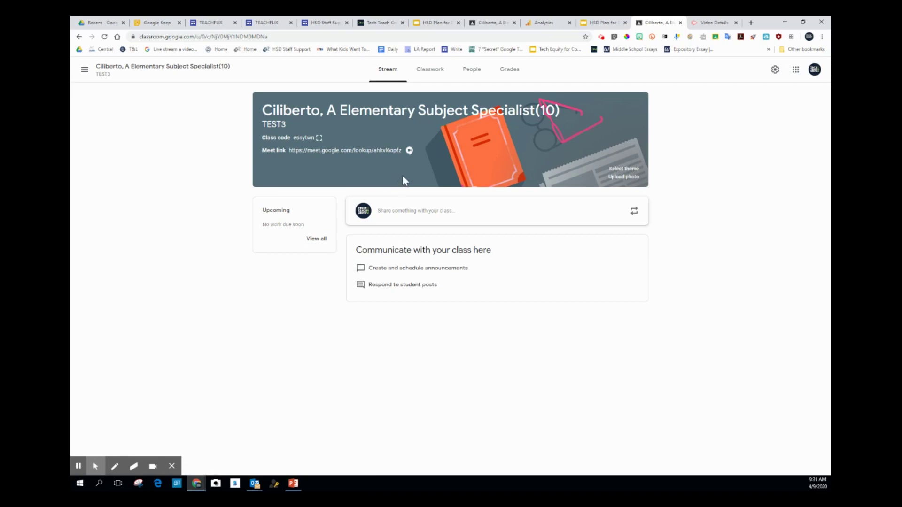
click(413, 213)
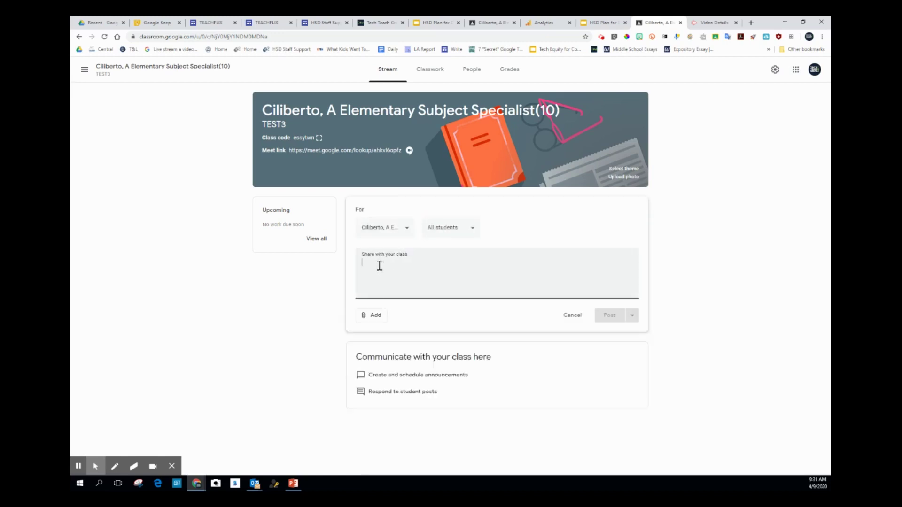
click(377, 263)
text(Google Meet today at 3pm.  Be ready to discuss the reading assigned yesterday.- Meeting link will be visible in header)
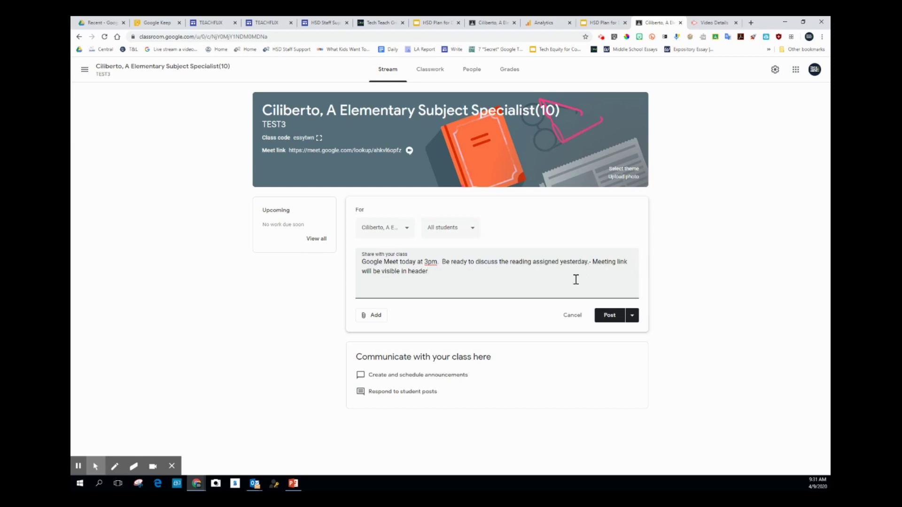
click(610, 316)
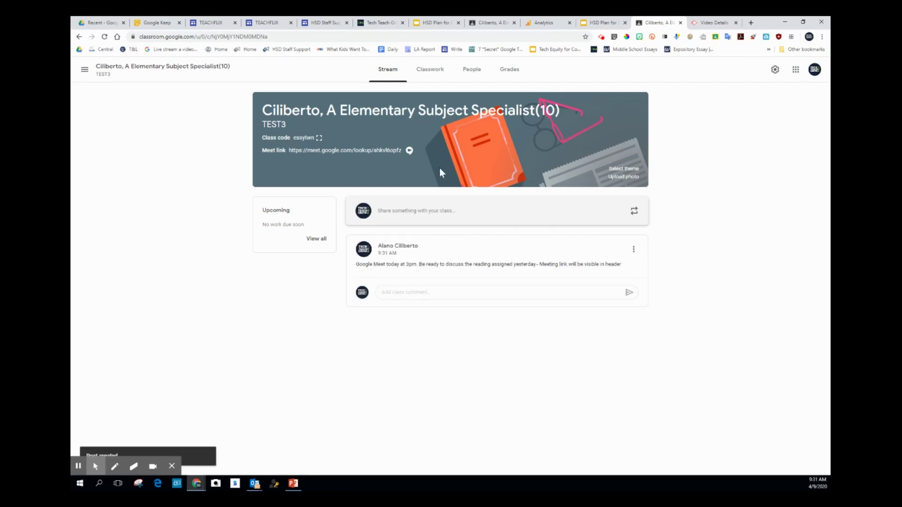
- Turn off 'Visible to students' for the class Meet link and save the settings
click(775, 70)
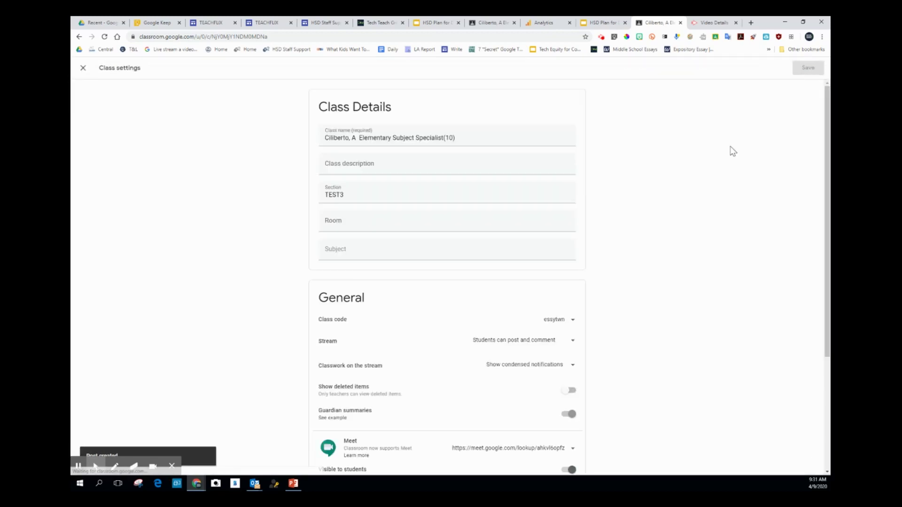
scroll(566, 446, down, 1)
click(570, 433)
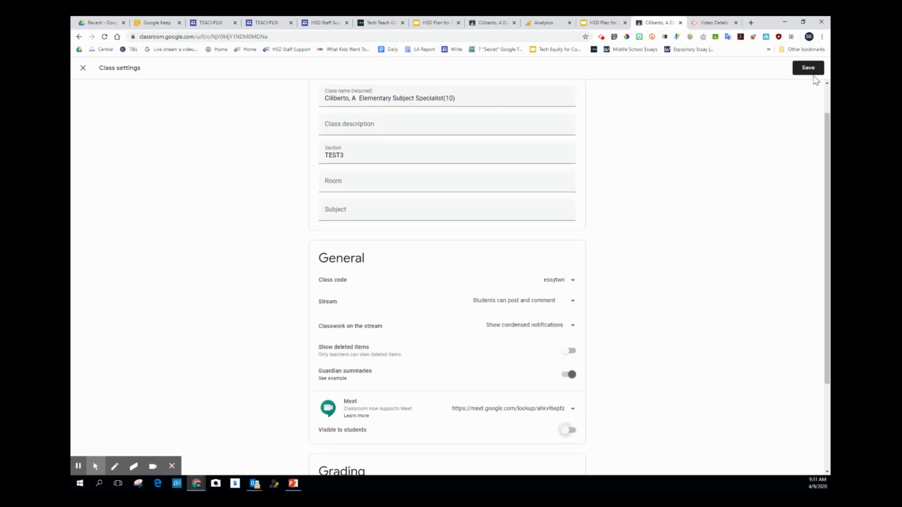
click(806, 68)
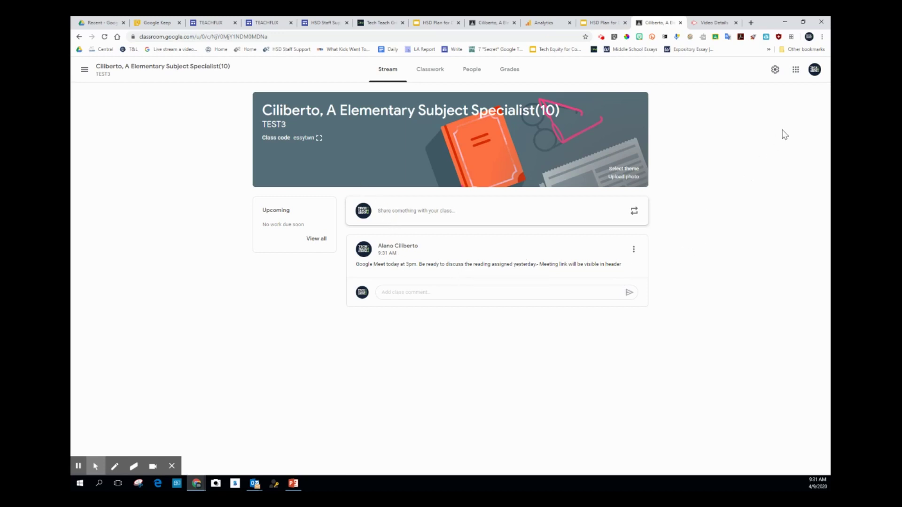
- Copy the class Meet link from Class settings, then start a new browser tab
click(774, 69)
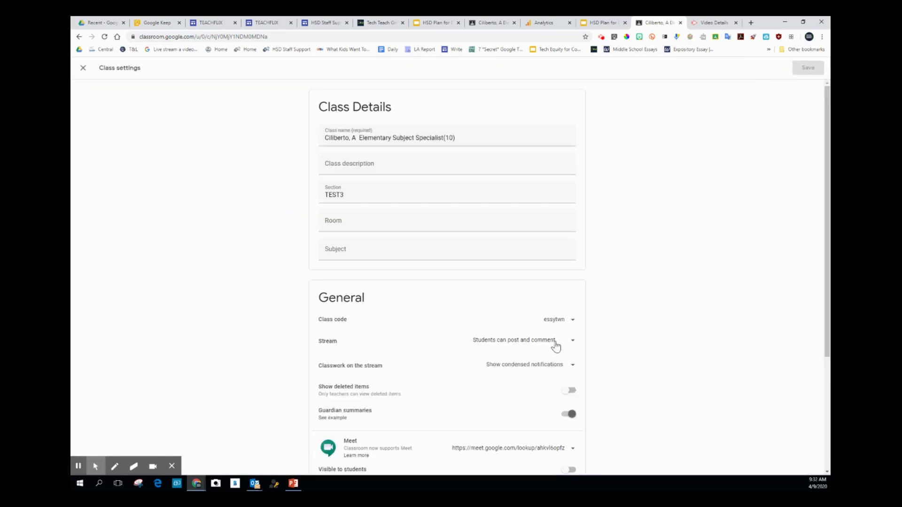
scroll(520, 433, down, 1)
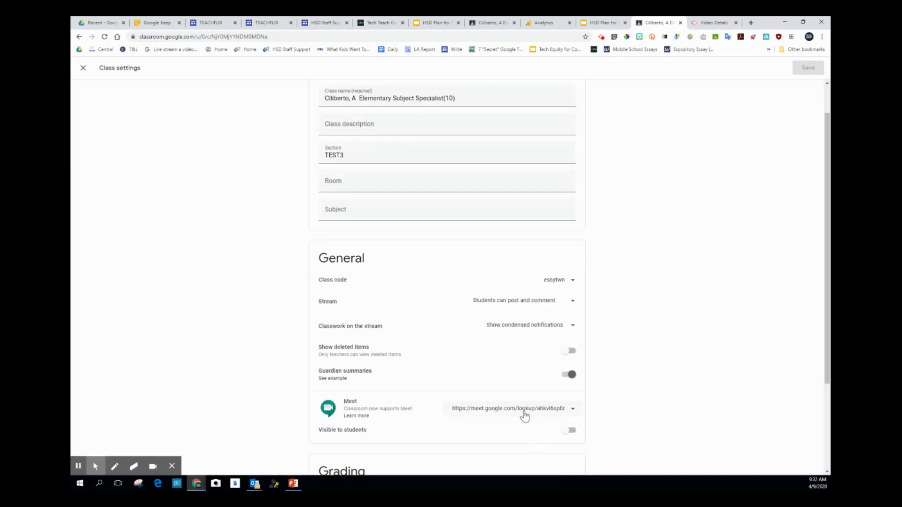
click(525, 414)
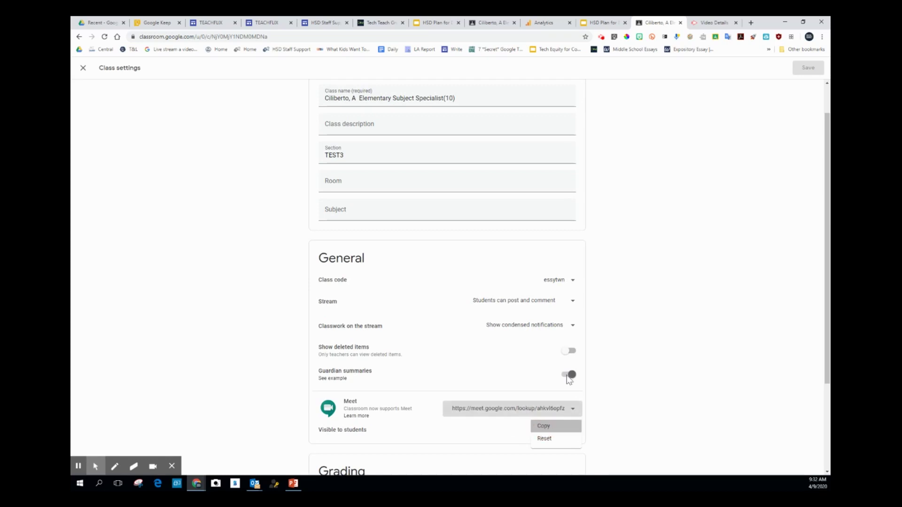
click(544, 427)
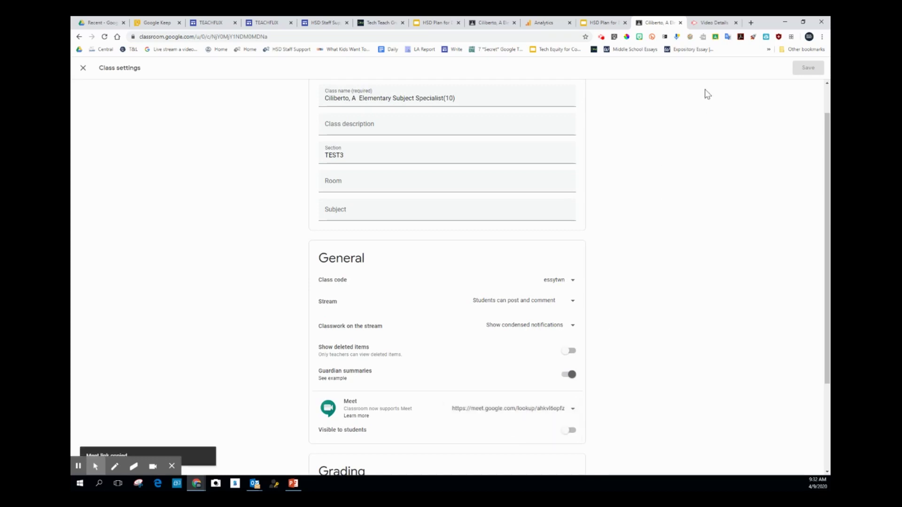
click(750, 23)
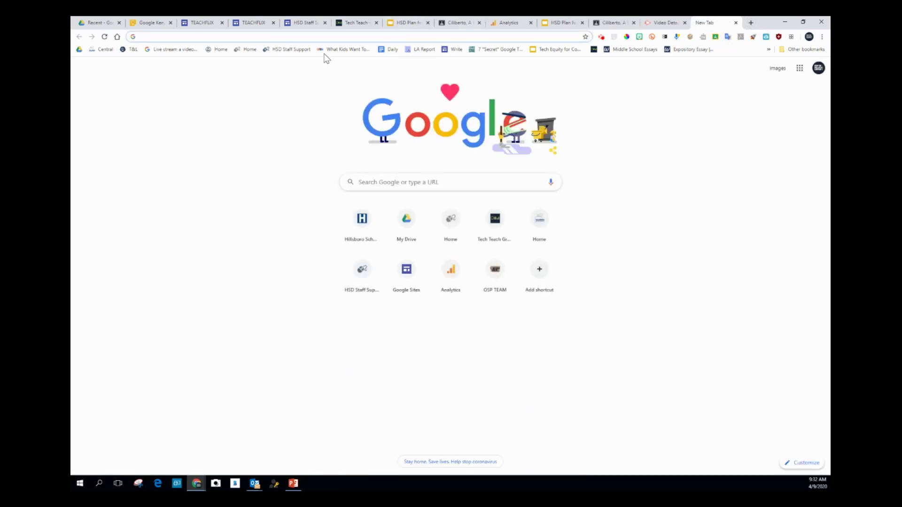
- Paste the copied Meet link into the address bar and open meeting ahkvl6opfz
key(ctrl+v)
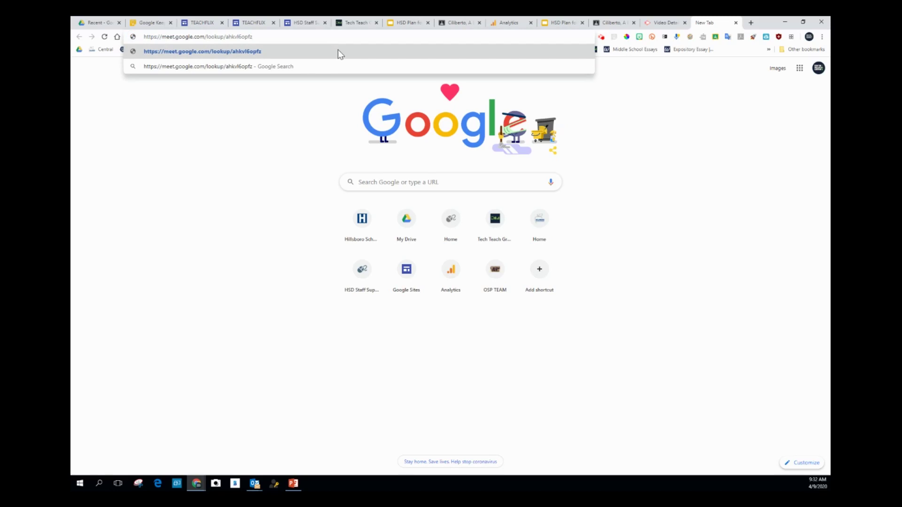
click(338, 51)
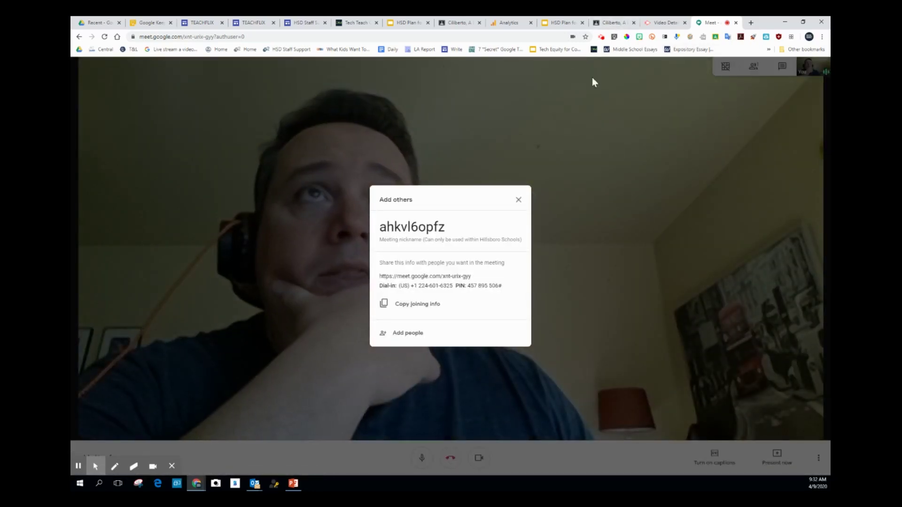
- Look over the Classroom class page, then return to the Meet tab where the student is on video
click(616, 23)
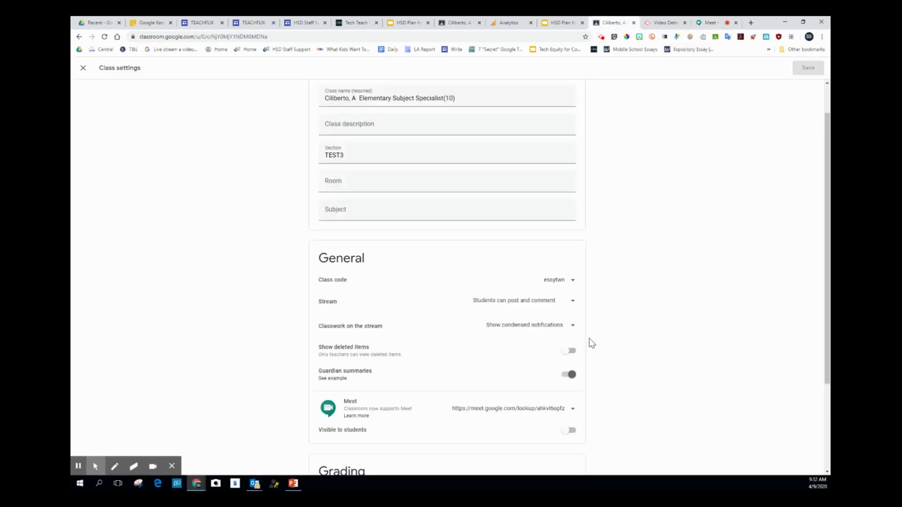
scroll(612, 362, up, 2)
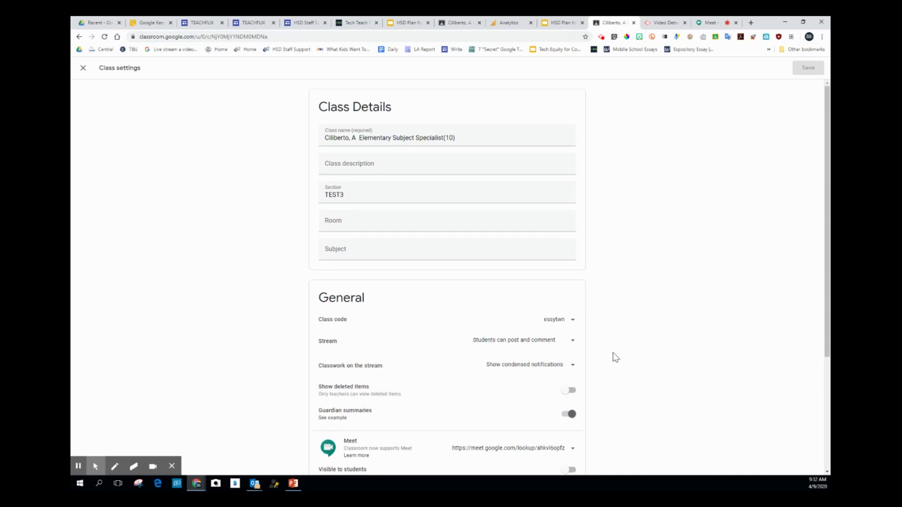
scroll(616, 358, down, 2)
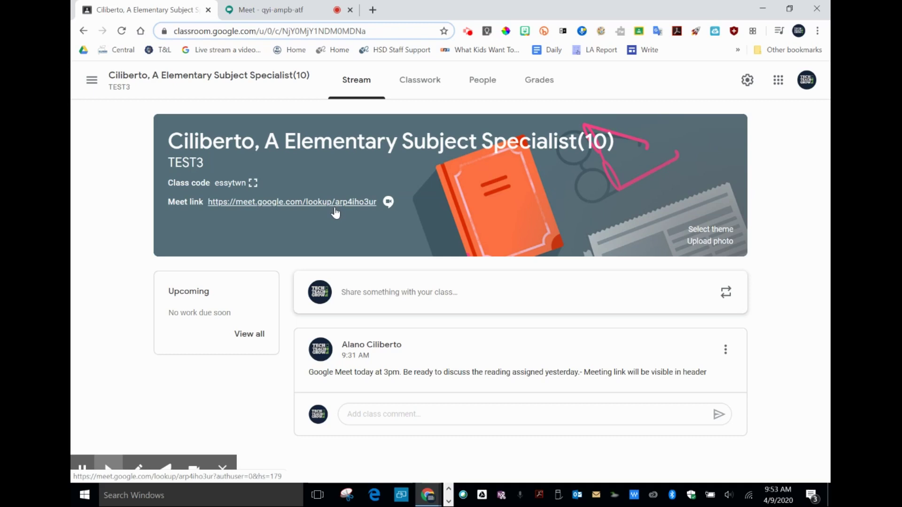
click(284, 7)
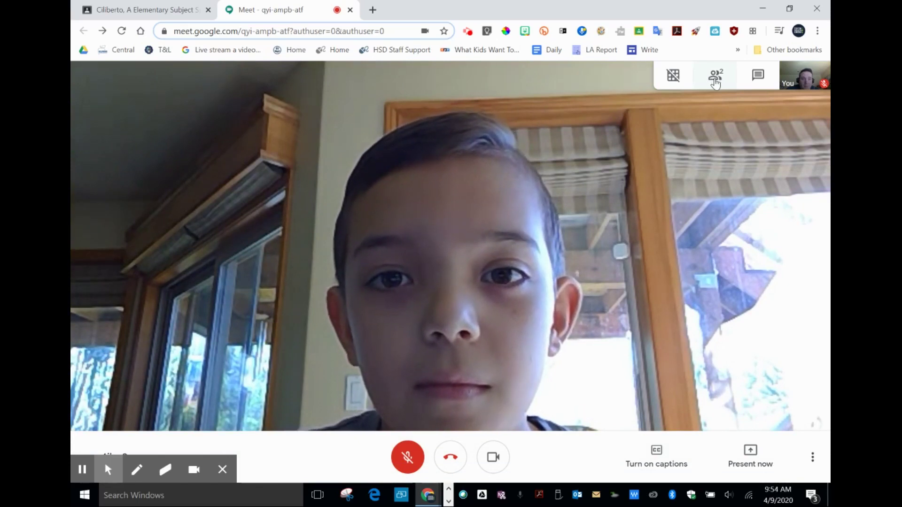
- Mute the student's microphone for everyone from the People panel
click(716, 83)
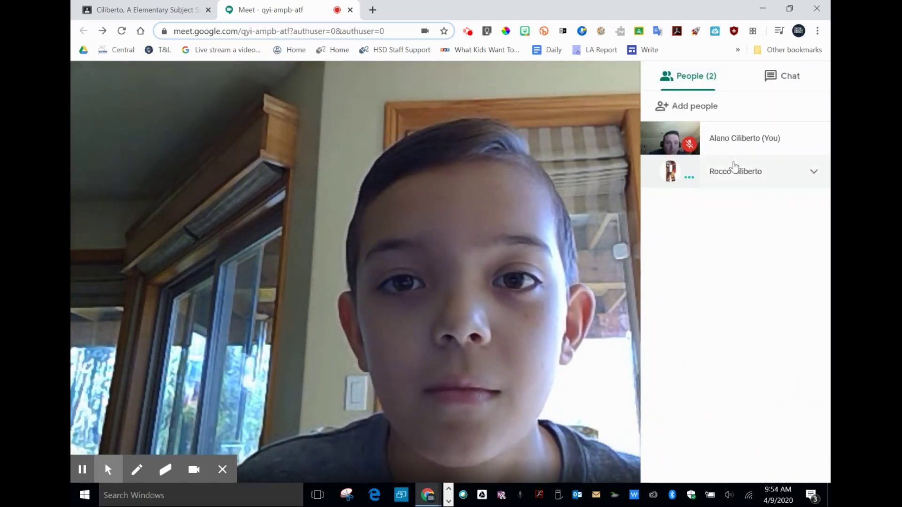
click(816, 178)
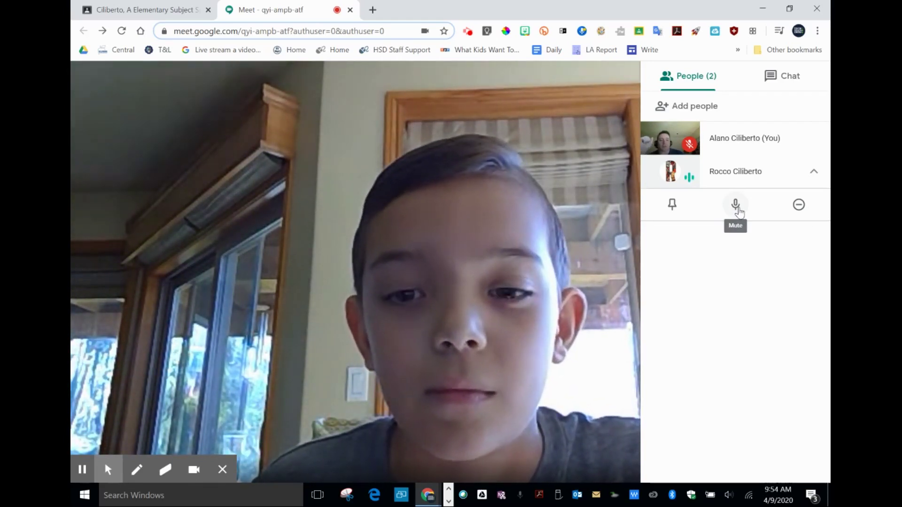
click(737, 209)
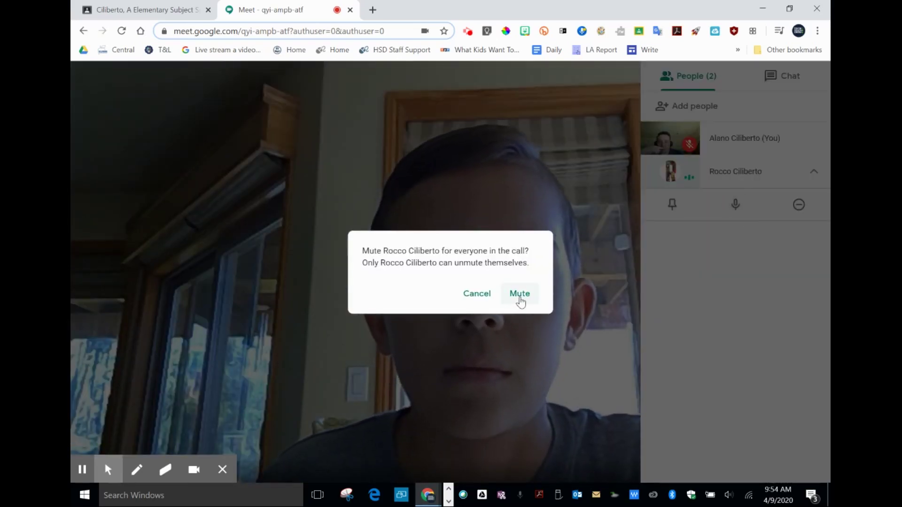
click(521, 295)
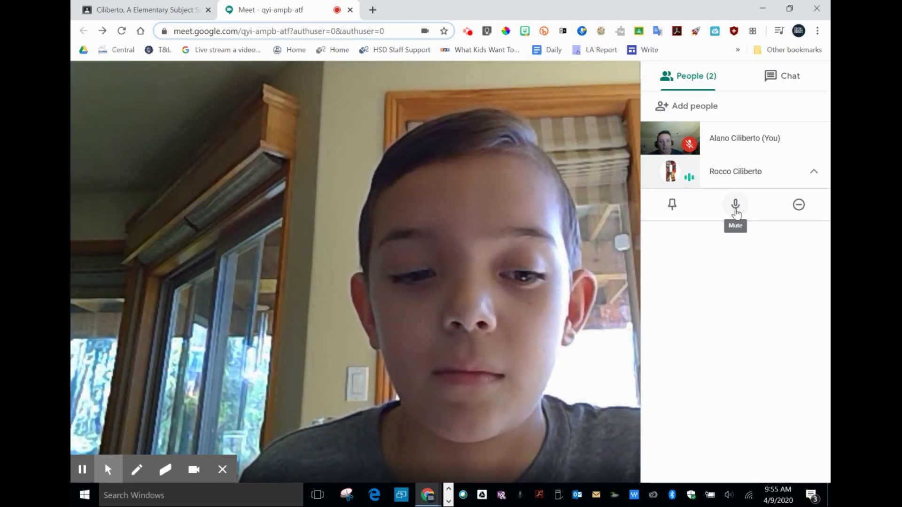
- Mute the student for everyone again, then remove them from the call
click(735, 209)
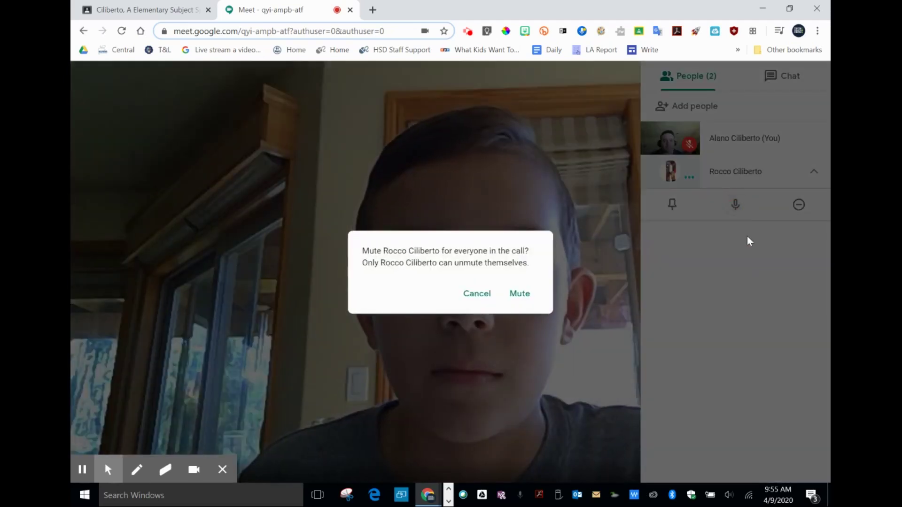
click(516, 296)
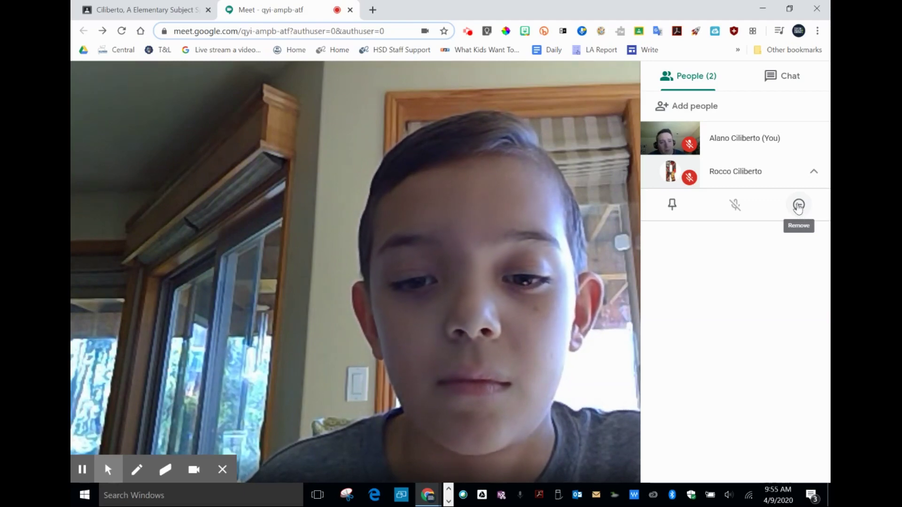
click(799, 206)
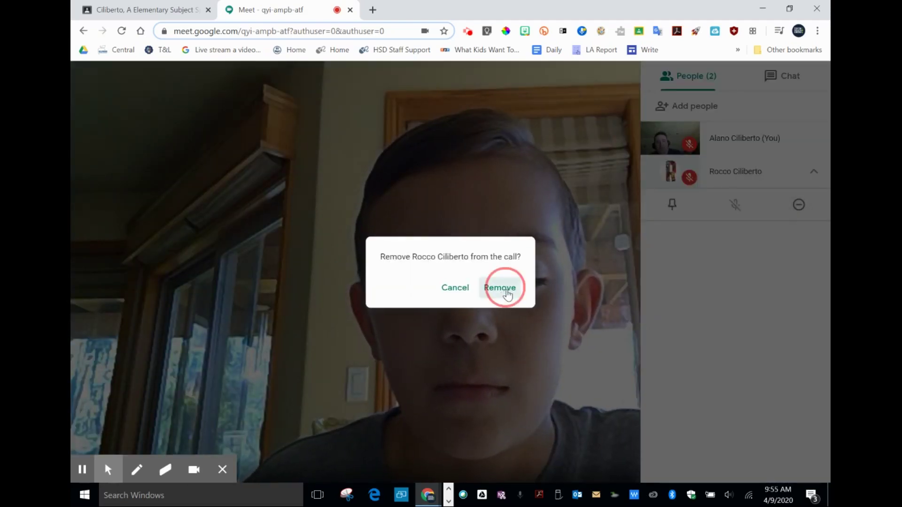
click(507, 294)
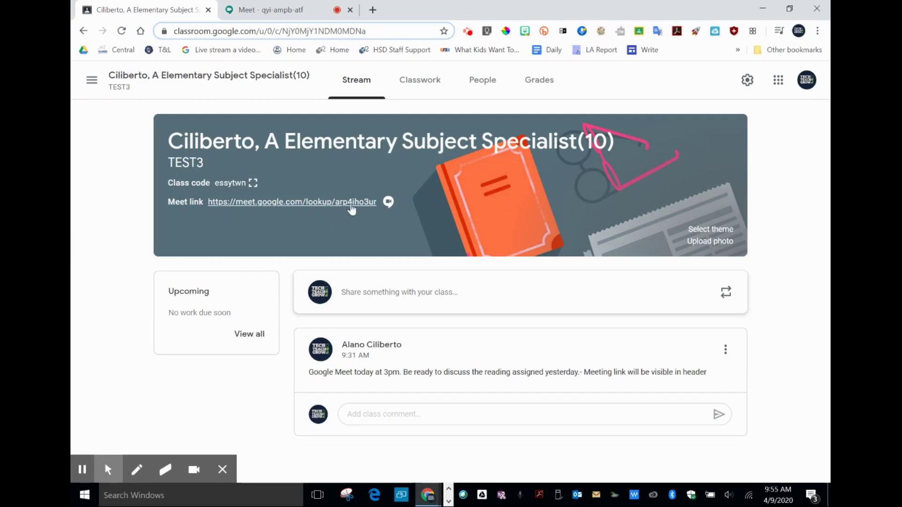
- Generate a new class Meet link in Class settings and save the changes
click(748, 81)
scroll(678, 296, down, 6)
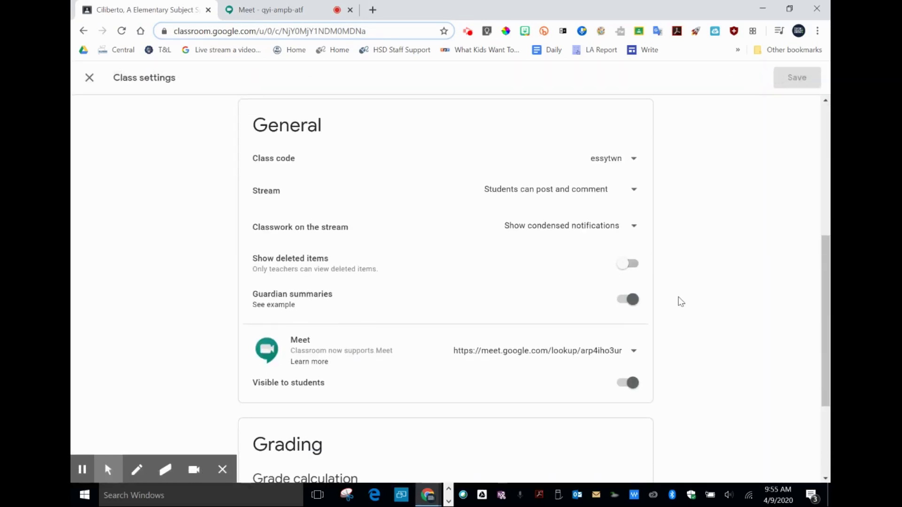
click(630, 355)
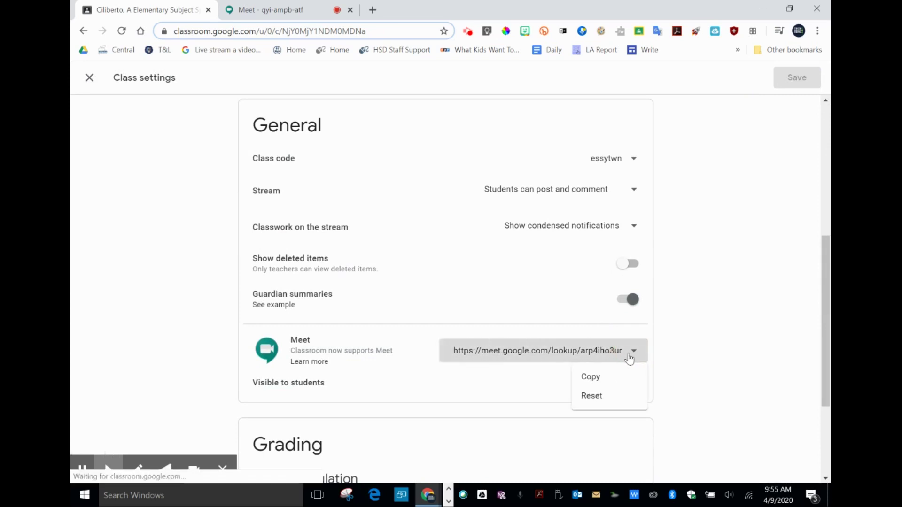
click(590, 398)
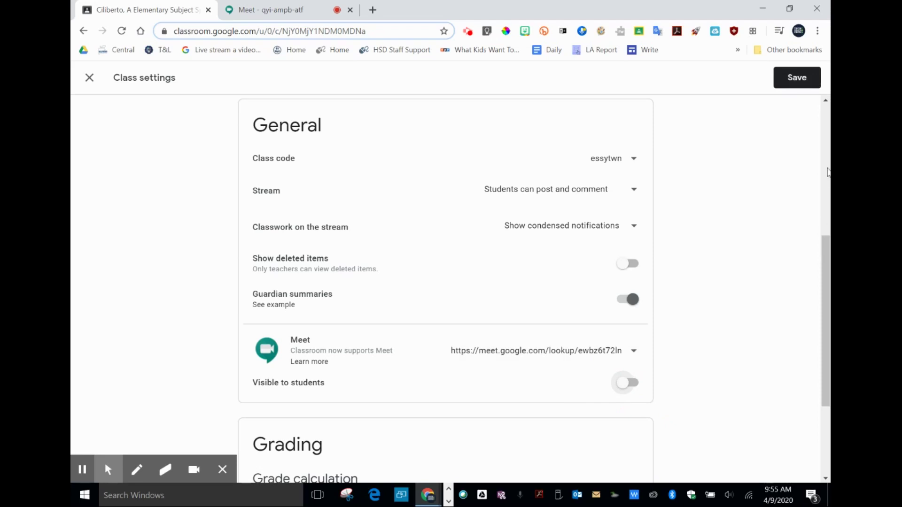
click(794, 78)
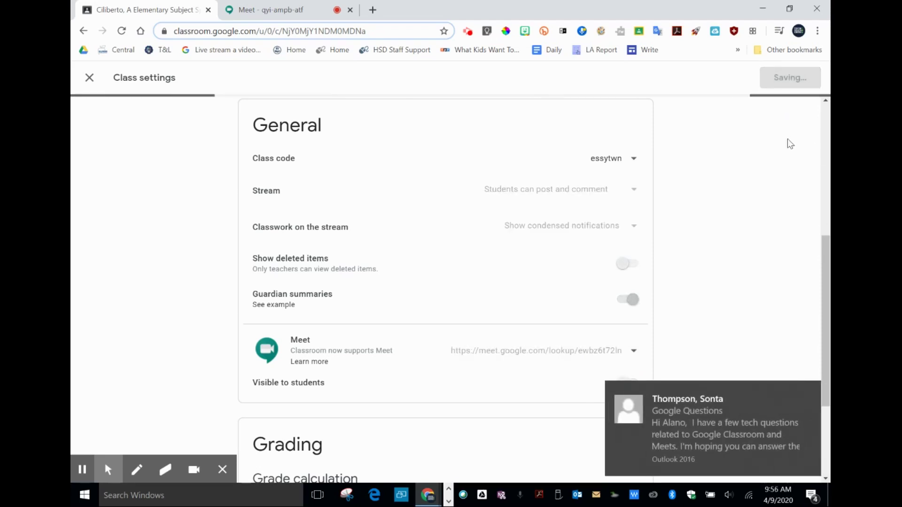